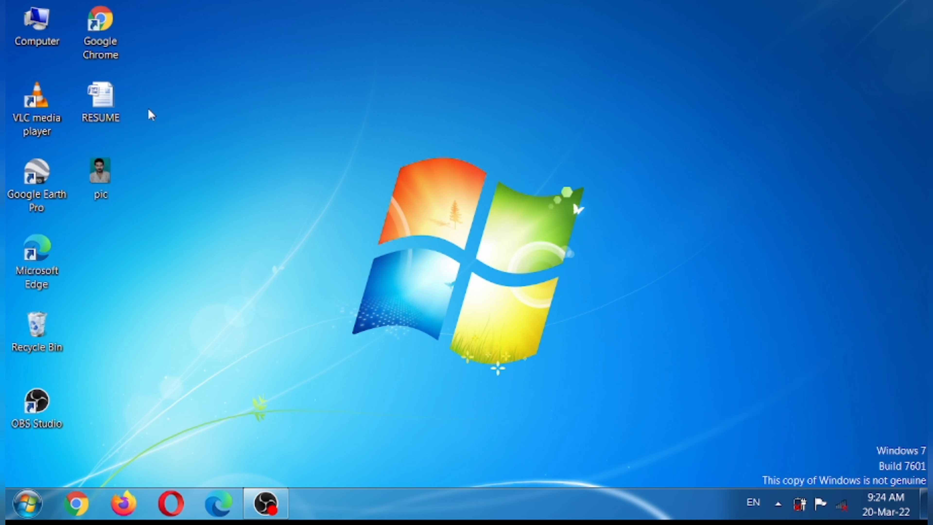
Open the RESUME document from the desktop and place the cursor after its title
double_click(111, 105)
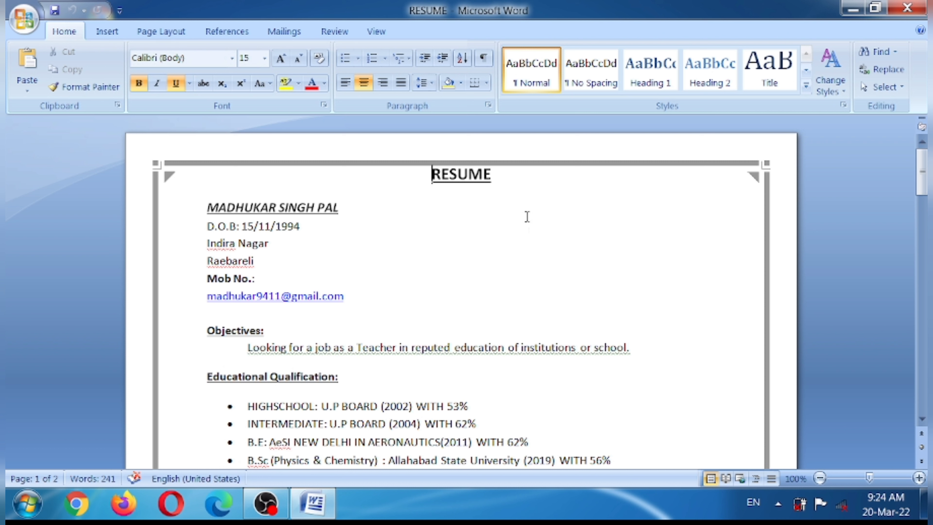
left_click(506, 176)
Open the Insert Picture dialog at the Desktop folder and locate the pic image
left_click(117, 36)
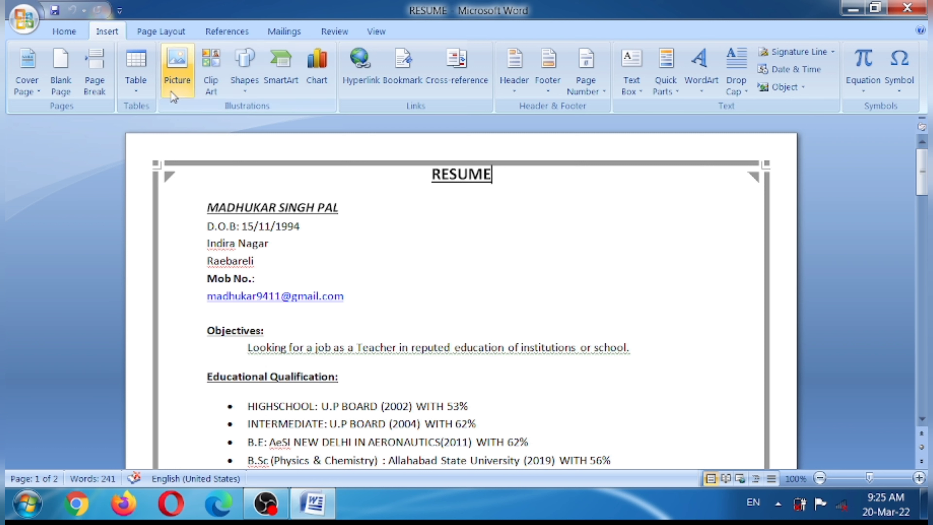
left_click(173, 77)
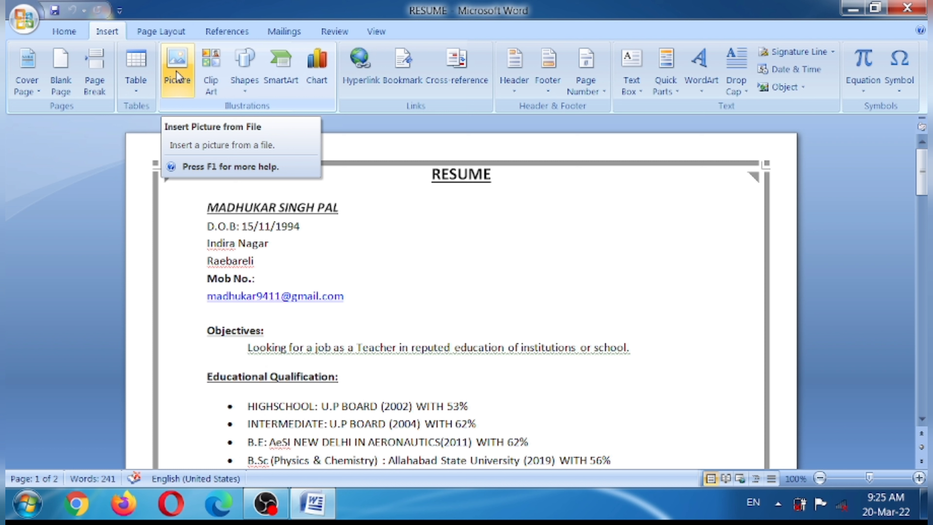
left_click(177, 71)
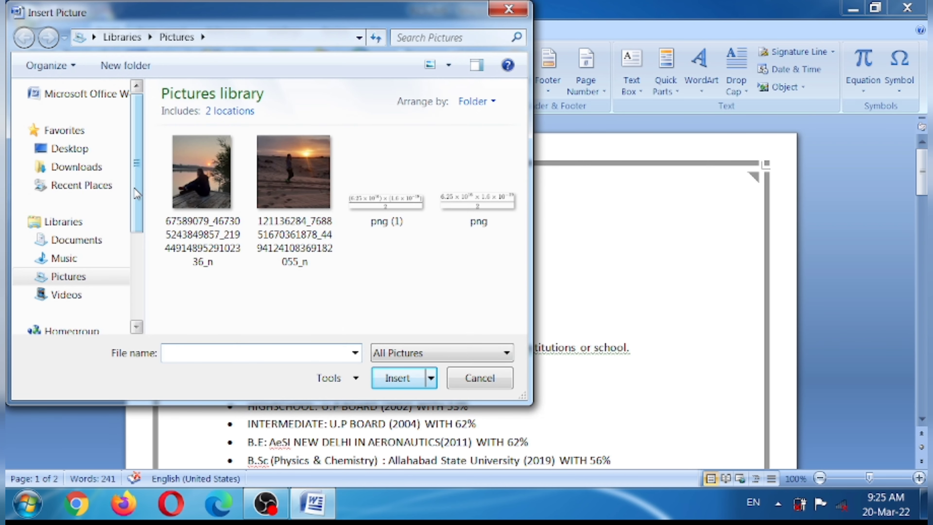
mouse_move(138, 180)
left_mouse_down()
mouse_move(142, 241)
mouse_move(137, 172)
left_mouse_up()
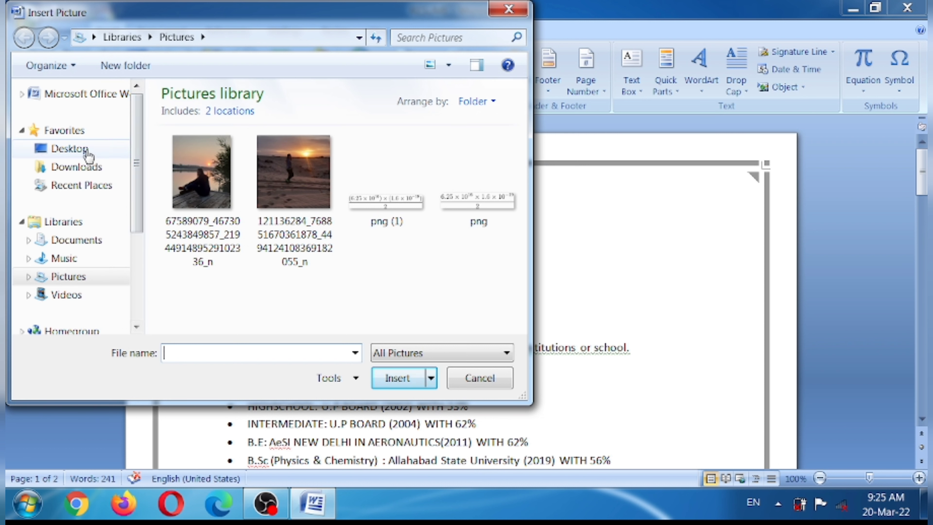
left_click(88, 151)
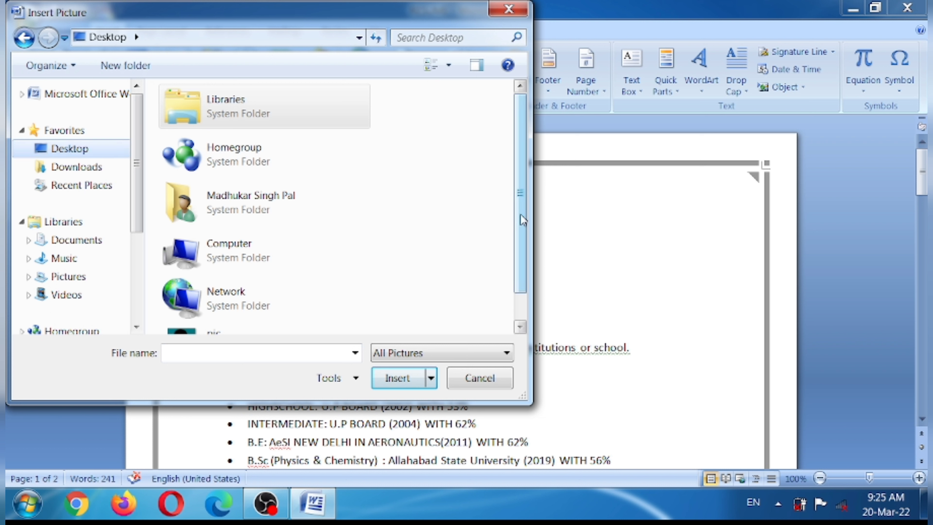
left_click_drag(523, 220, 526, 290)
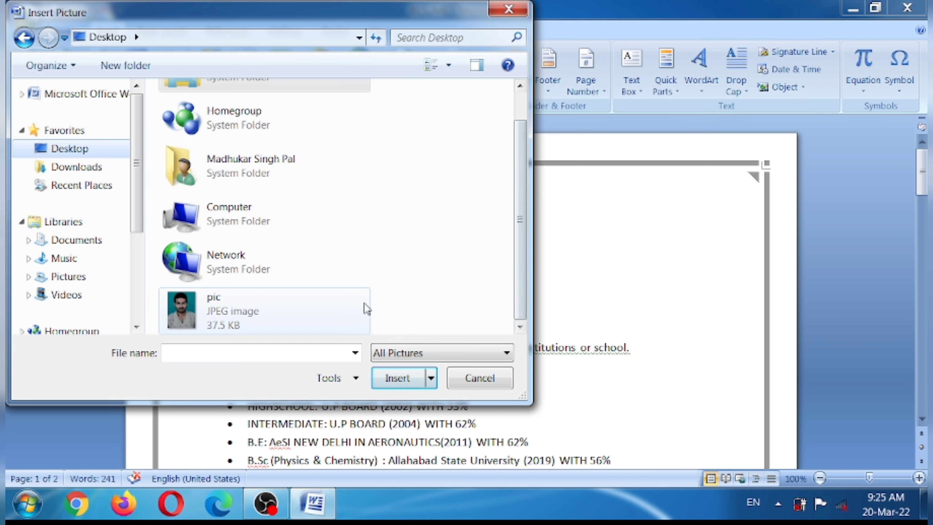
Insert the pic photo and resize it to about 1.82" by 1.4"
double_click(249, 313)
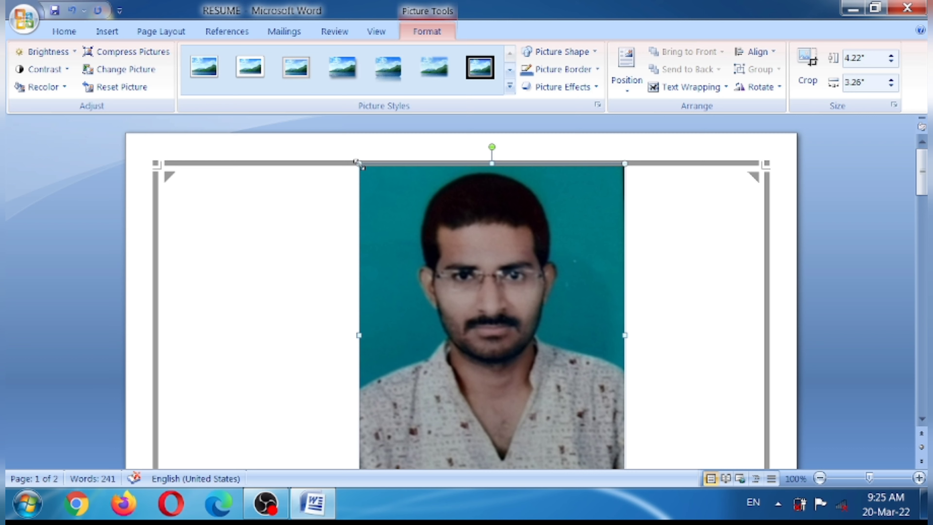
left_click_drag(358, 163, 430, 235)
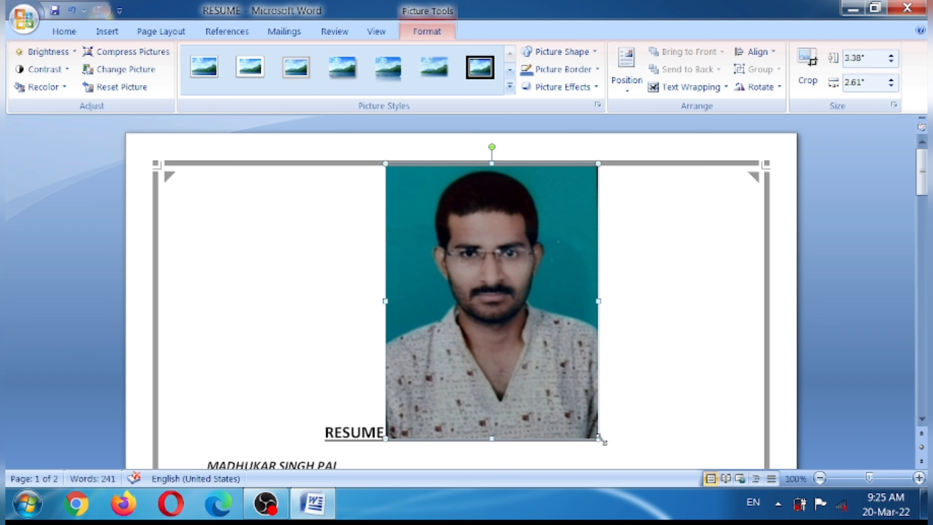
left_click_drag(598, 438, 557, 384)
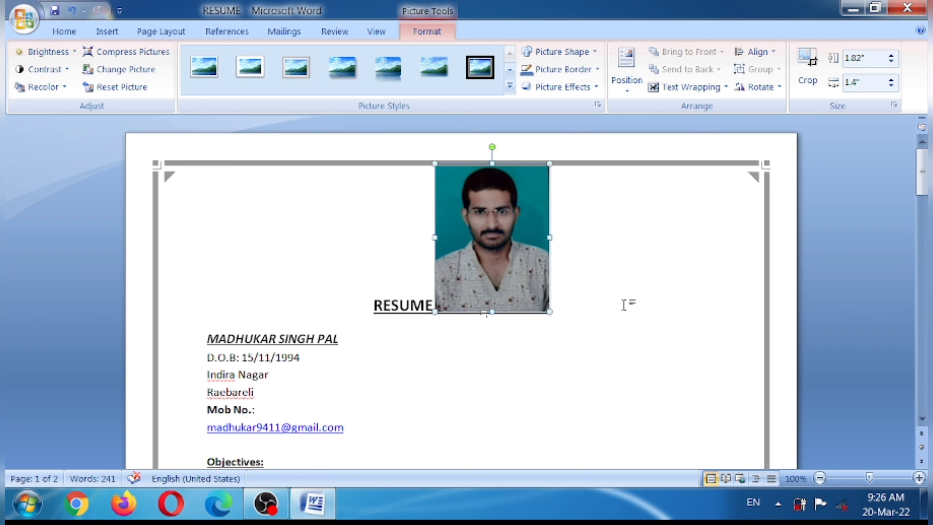
left_click(593, 259)
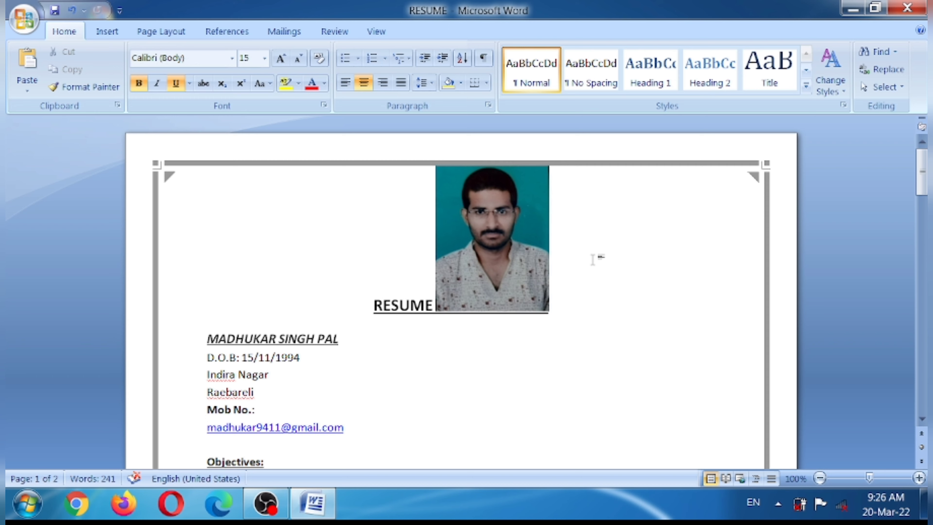
left_click(510, 247)
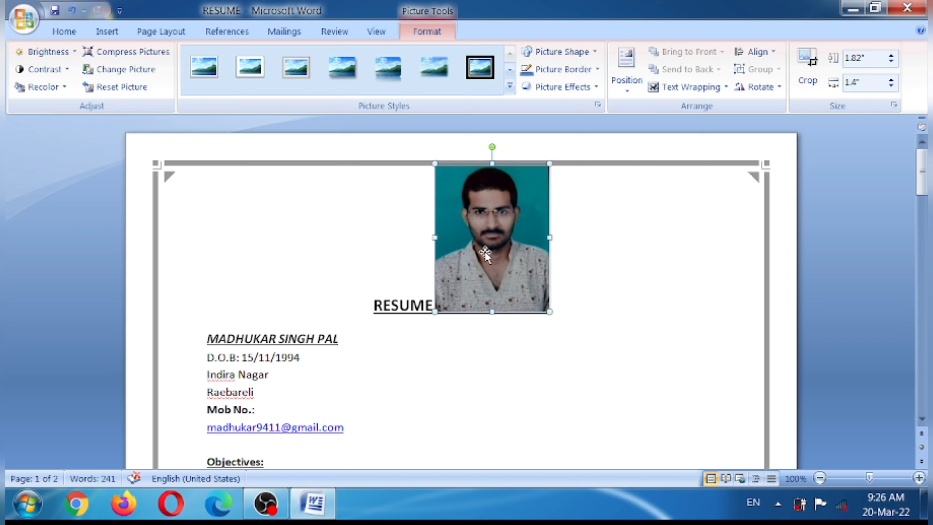
left_click(649, 279)
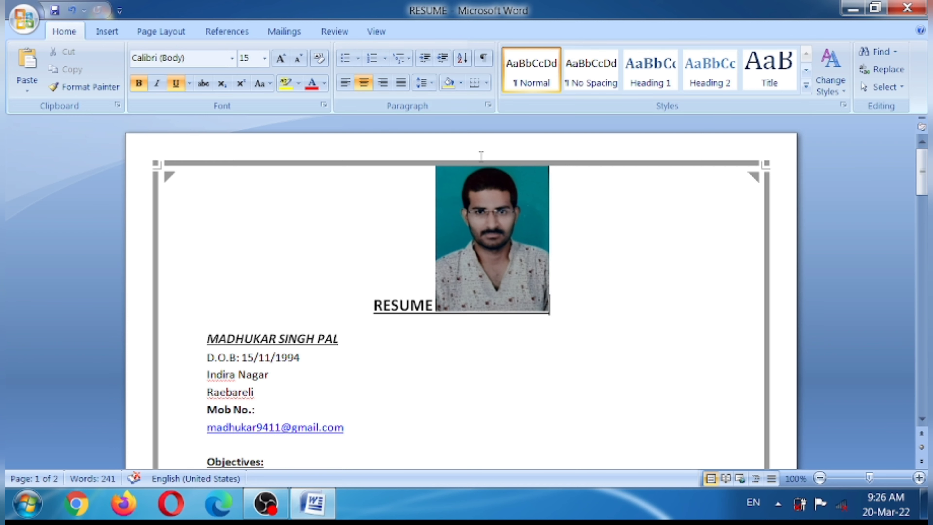
Set the photo's text wrapping to In Front of Text
left_click(482, 252)
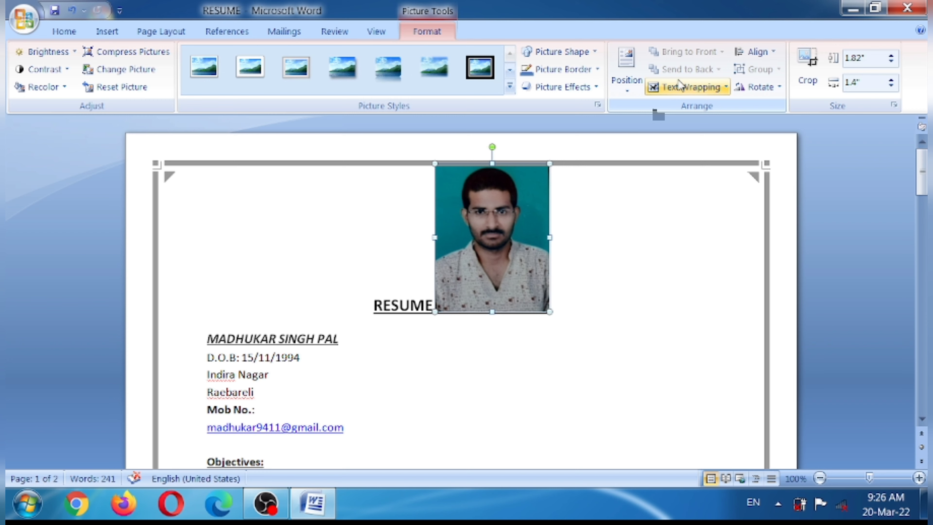
left_click(697, 88)
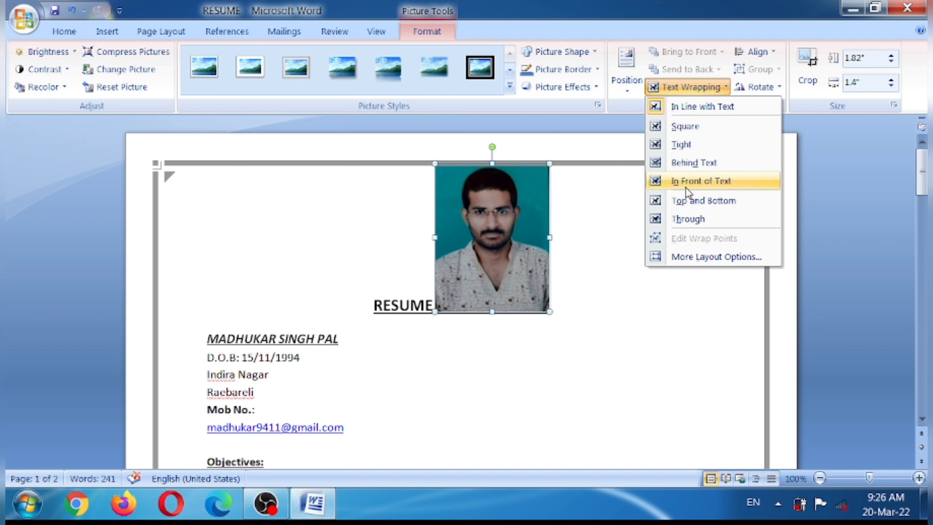
left_click(697, 187)
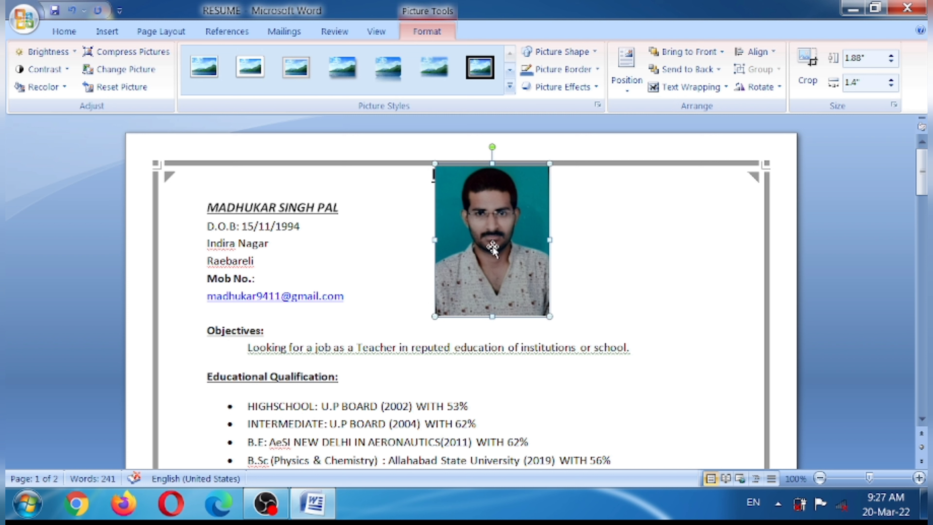
Move the photo to the top right and shrink it to 1.47" by 1.1"
left_click_drag(492, 247, 634, 258)
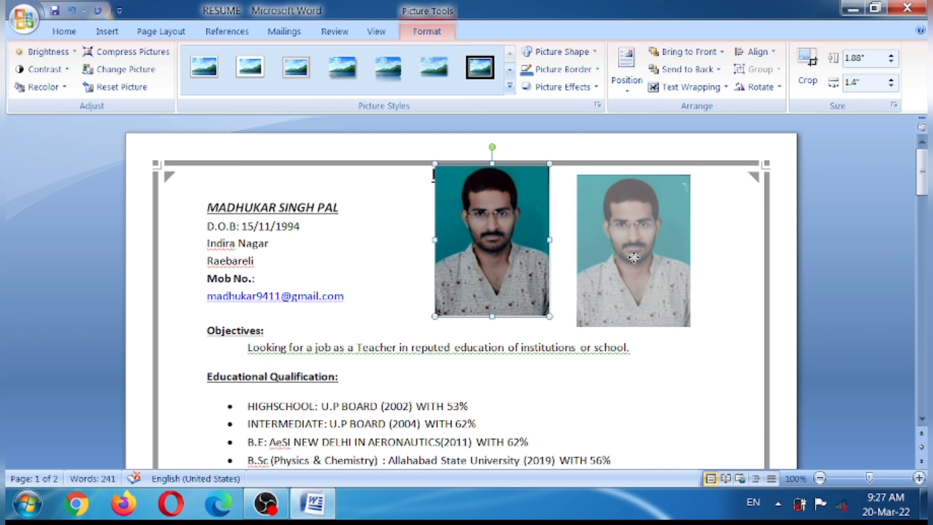
left_click_drag(628, 251, 666, 251)
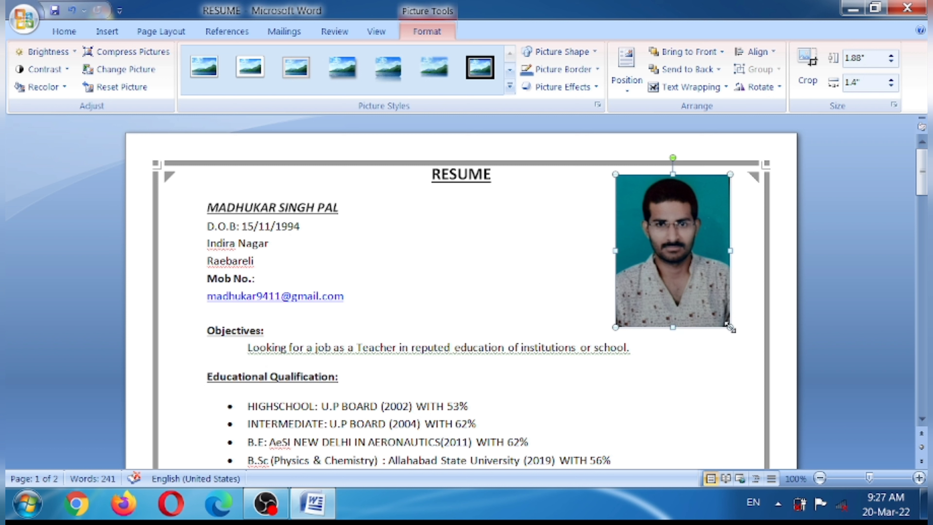
left_click_drag(730, 327, 706, 294)
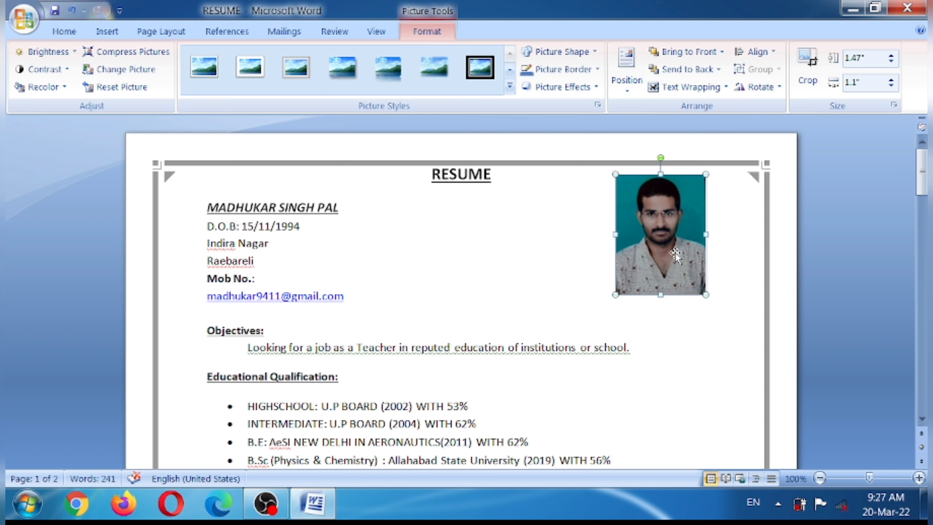
left_click_drag(675, 254, 696, 263)
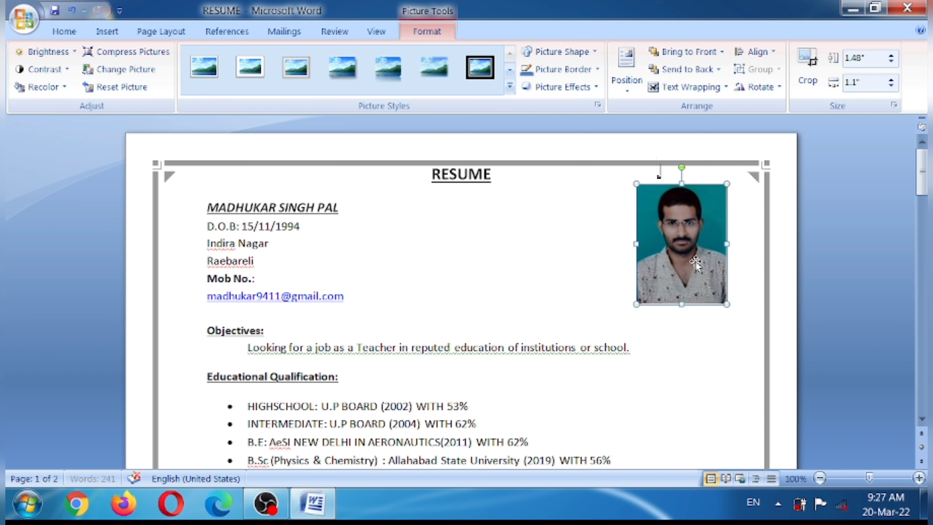
left_click_drag(691, 263, 687, 263)
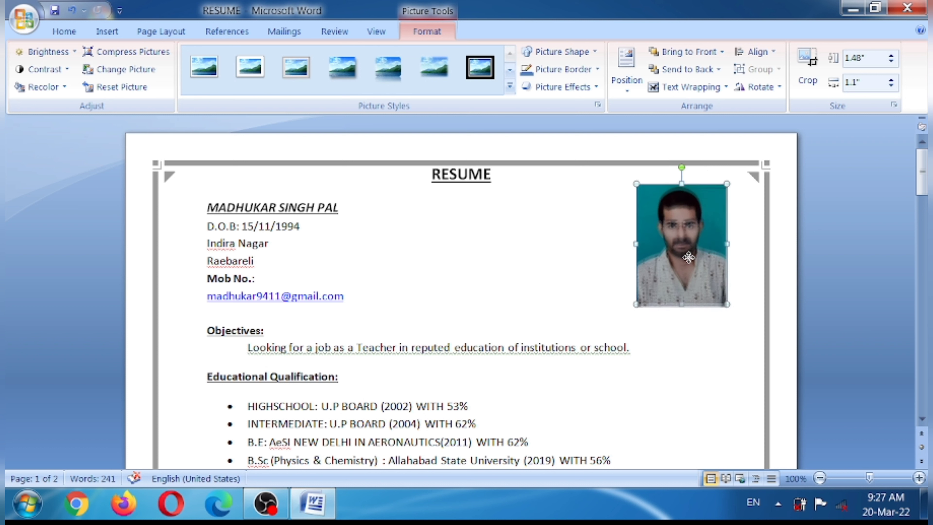
left_click(589, 255)
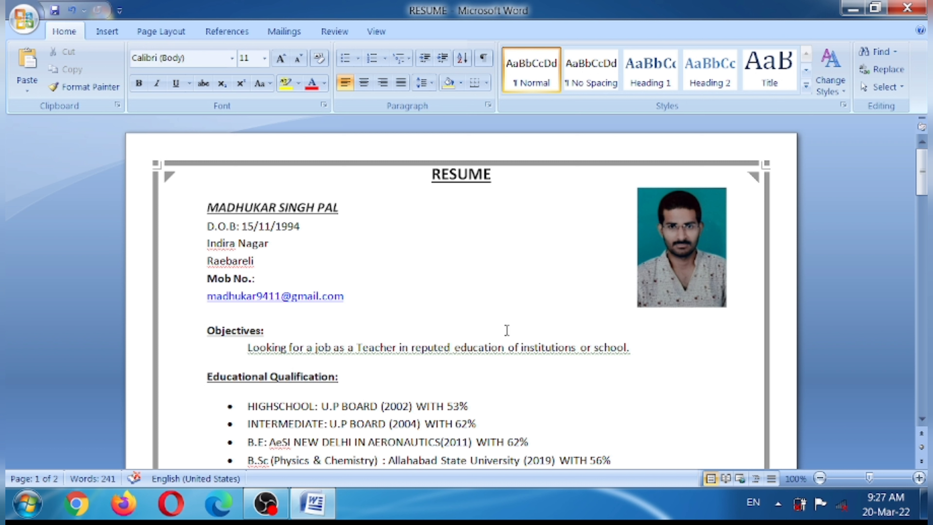
Shrink the photo to 1.39" by 1.04" and align it with the contact details
left_click(713, 294)
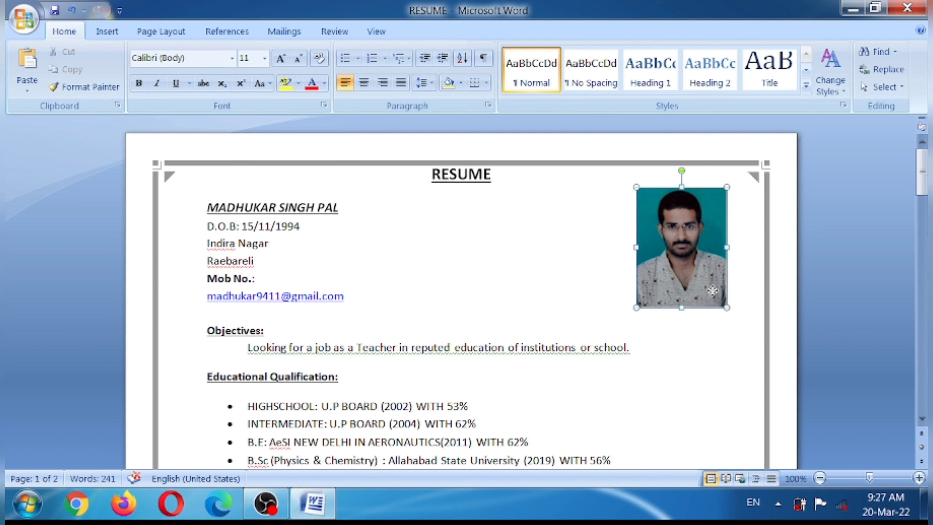
left_click_drag(722, 305, 718, 298)
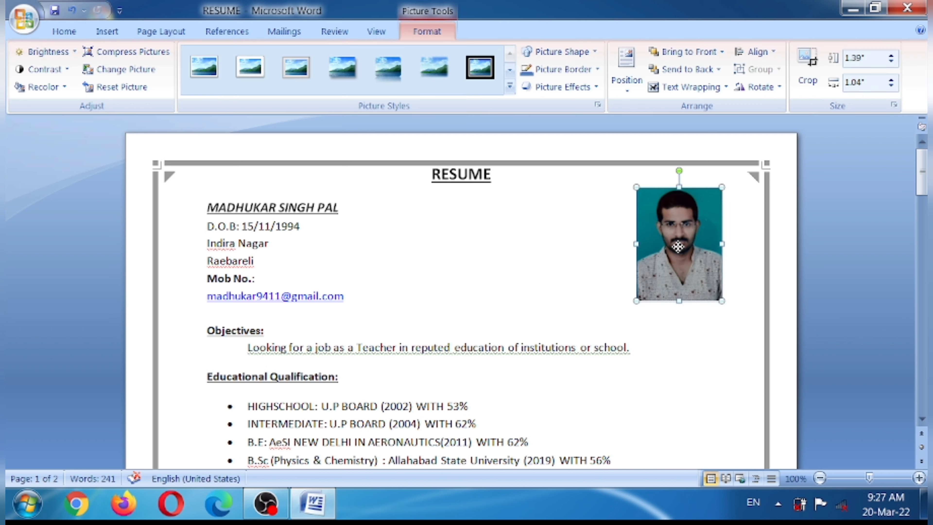
left_click_drag(681, 253, 678, 252)
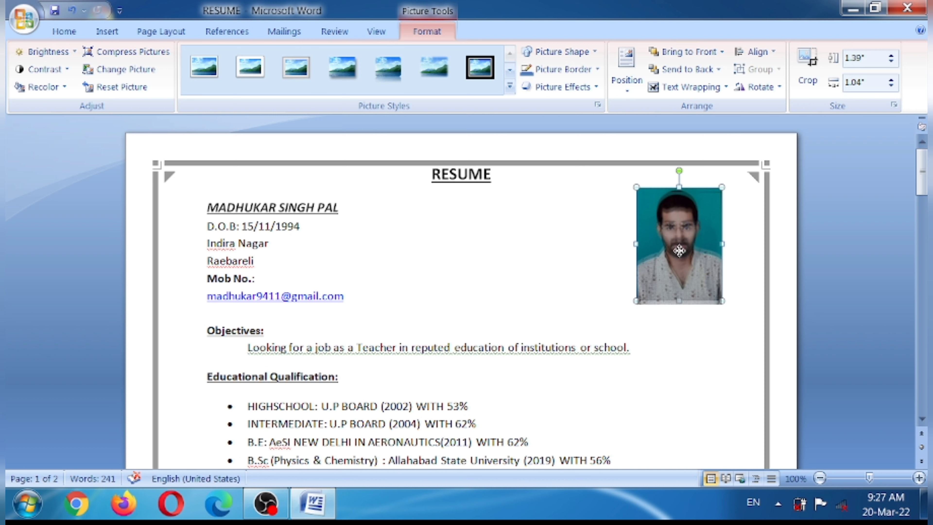
left_click_drag(678, 252, 680, 252)
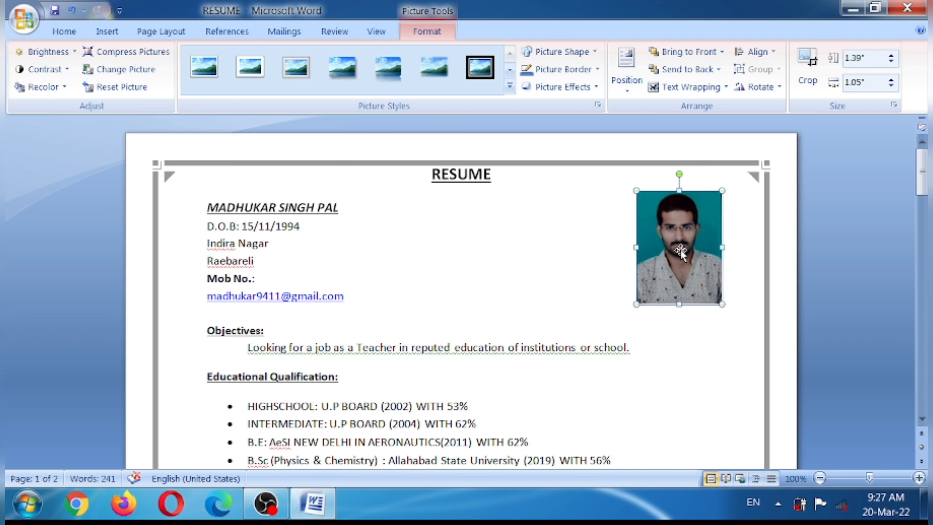
left_click(595, 252)
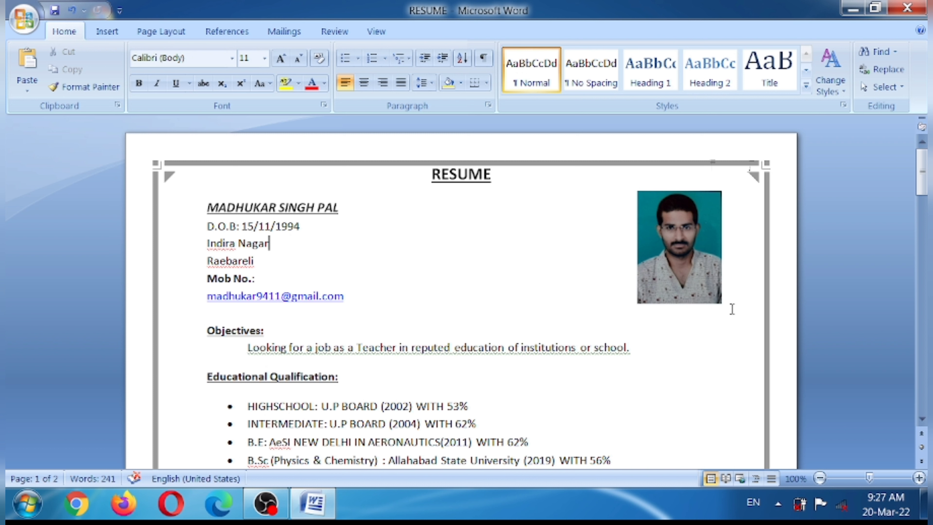
left_click(580, 259)
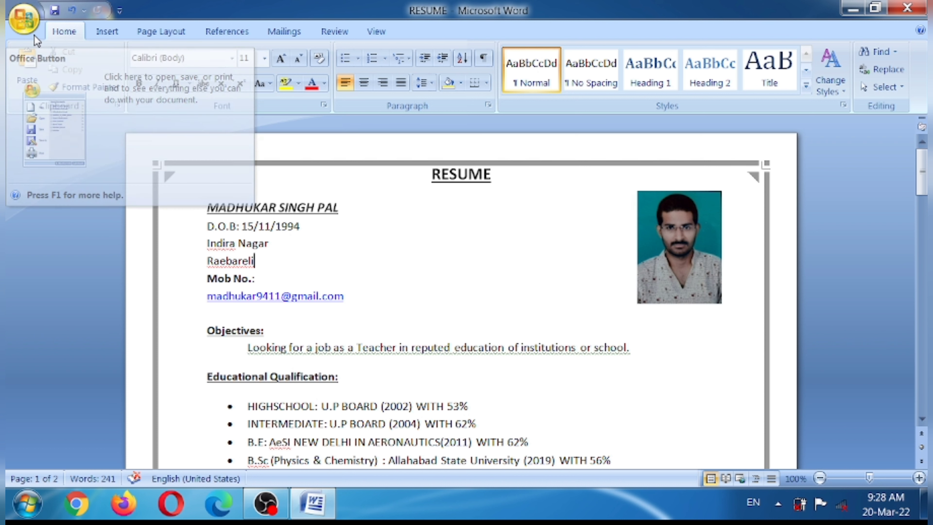
Save the resume as a Word Document named 'RESUME with photo'
left_click(22, 20)
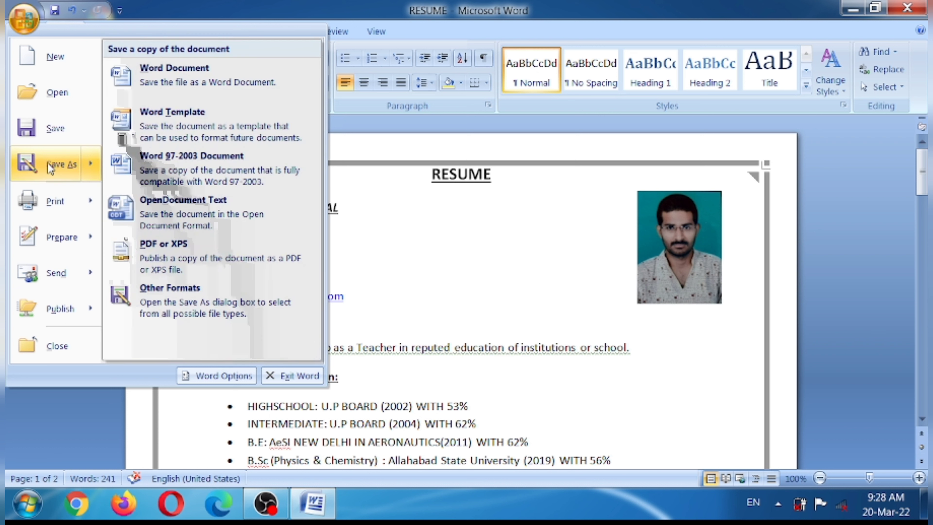
mouse_move(61, 164)
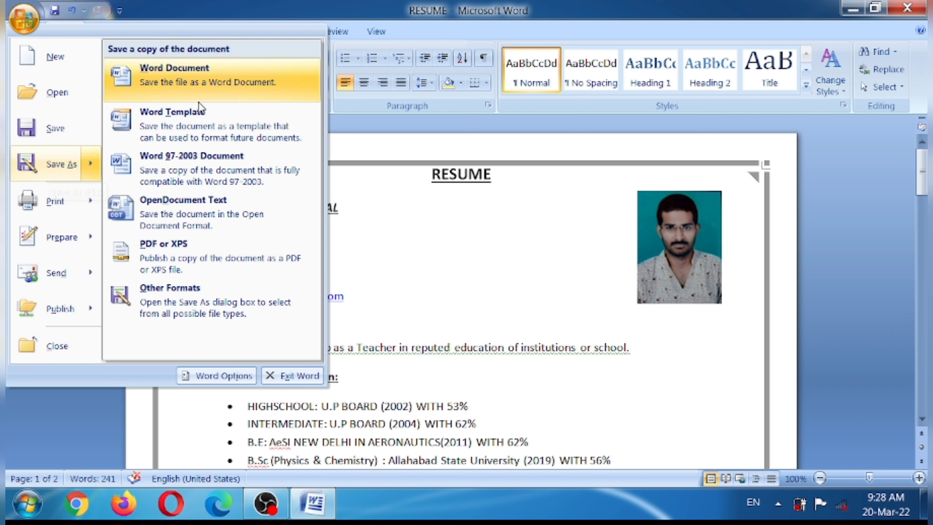
left_click(187, 70)
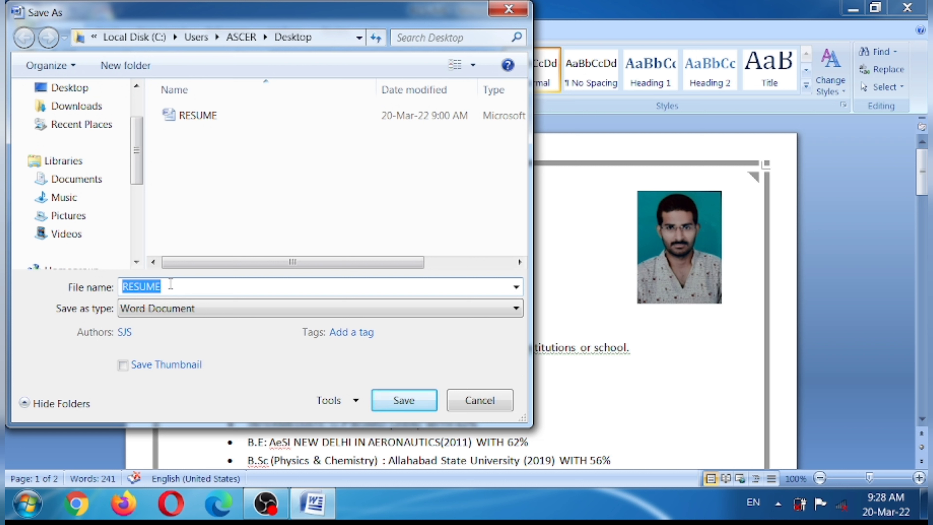
left_click(181, 288)
type("w")
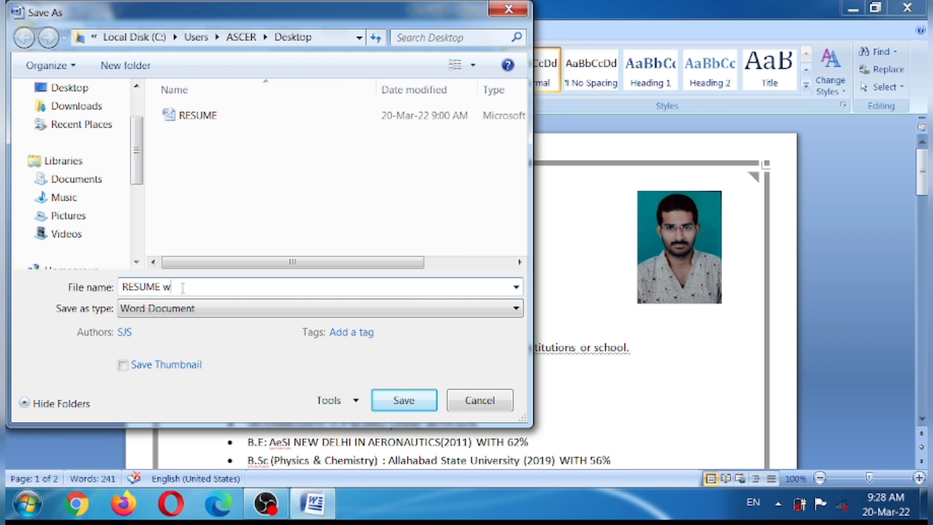
type("ith ")
type("photo")
left_click(400, 401)
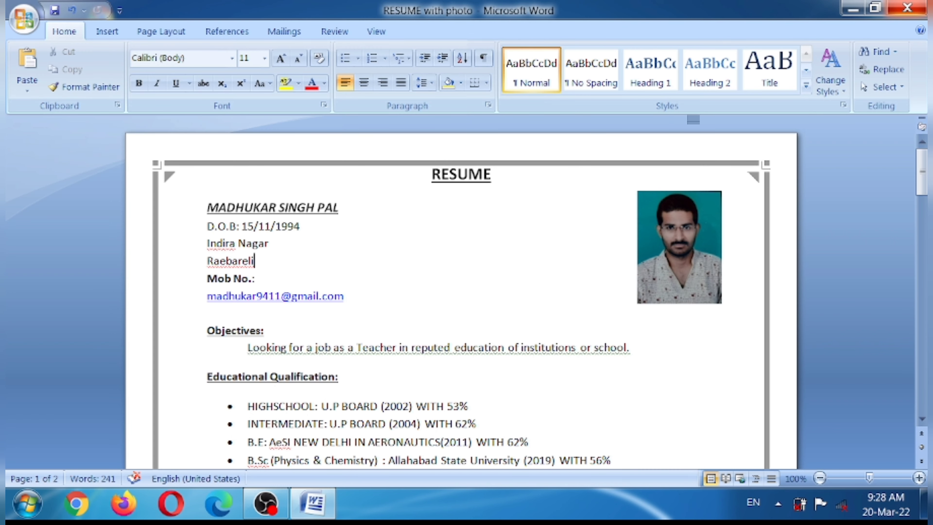
Close Word, check the new RESUME with photo file, then refresh the desktop
left_click(907, 11)
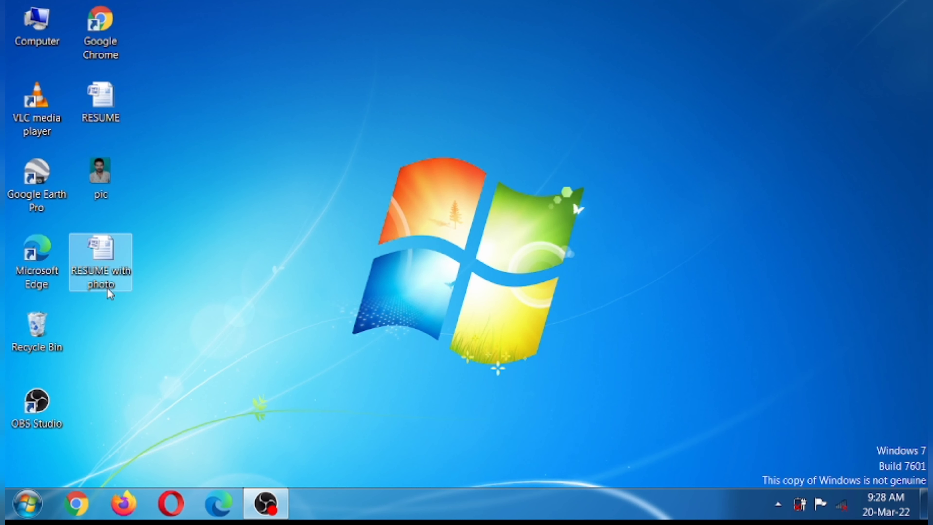
double_click(99, 271)
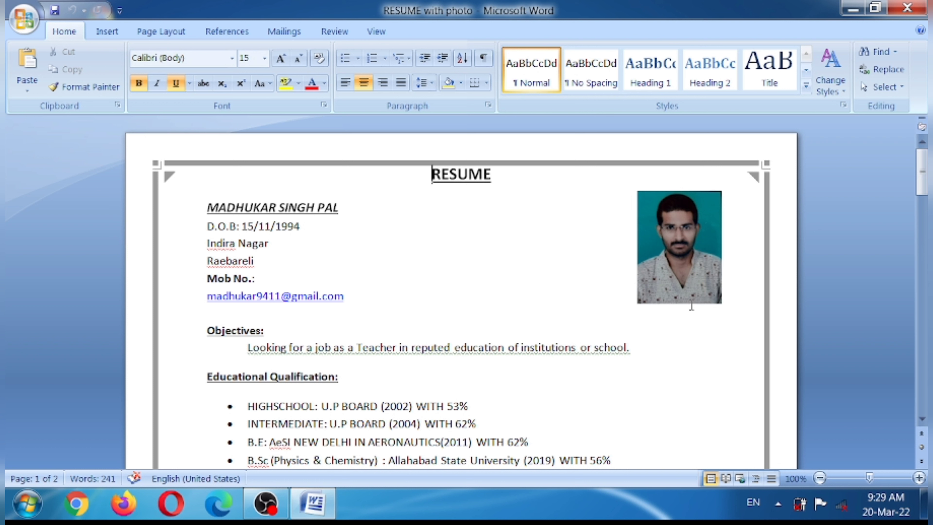
left_click(908, 8)
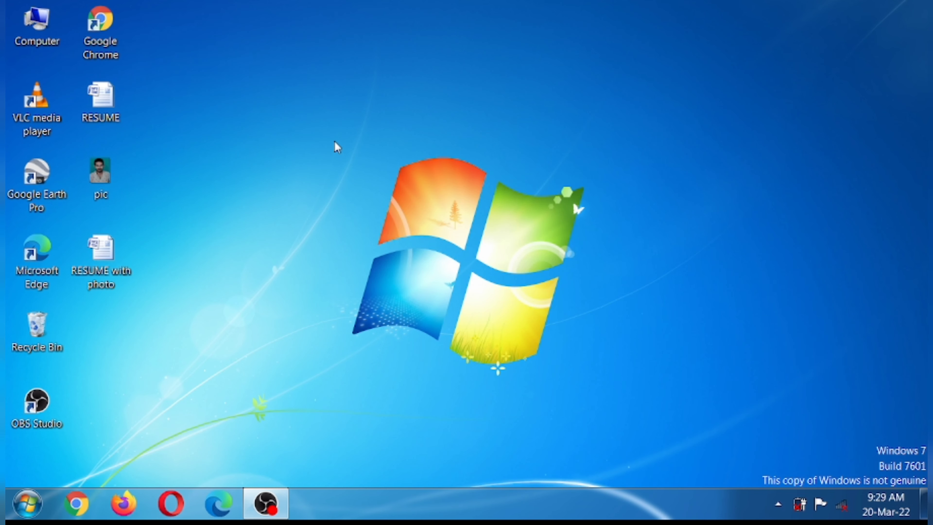
right_click(335, 142)
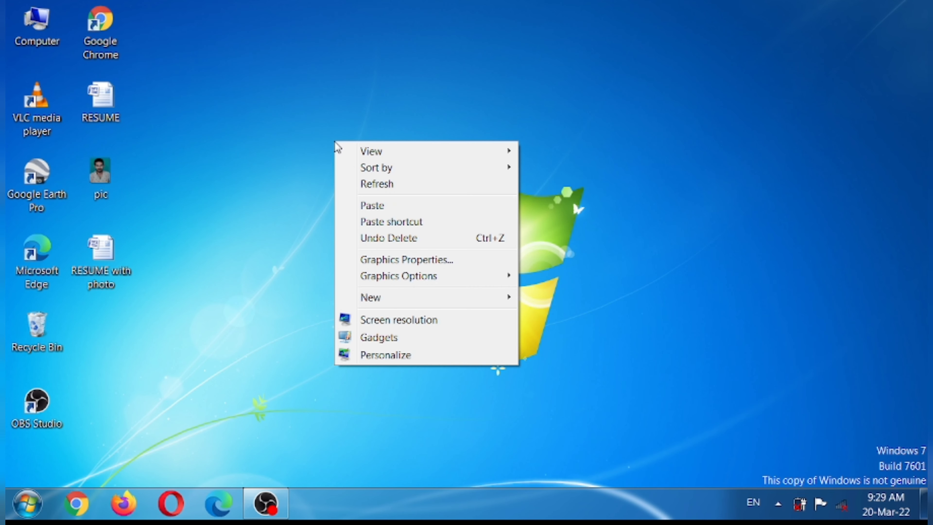
left_click(386, 182)
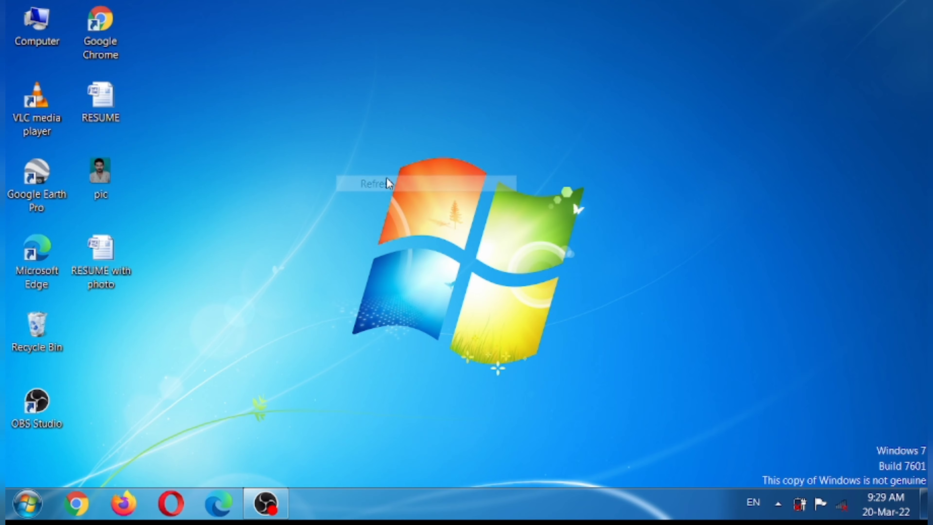
Open the RESUME with photo document from the desktop
double_click(106, 271)
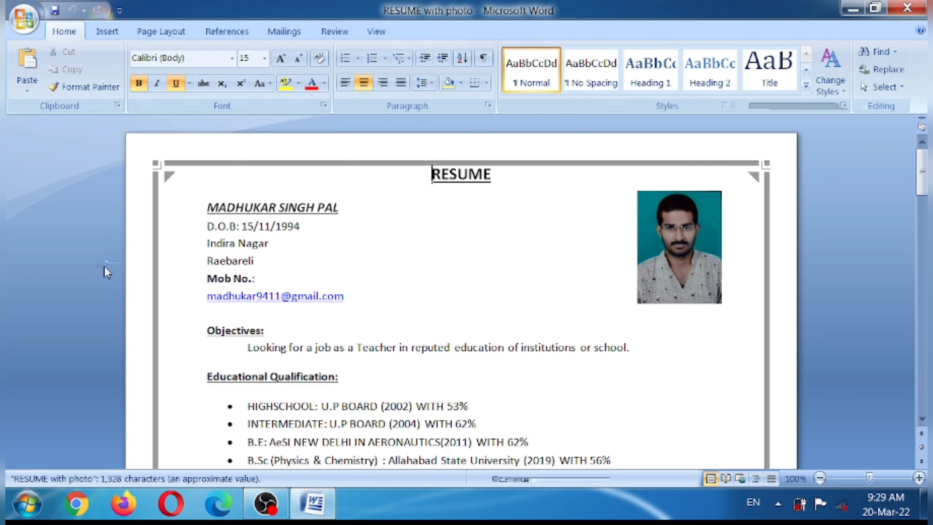